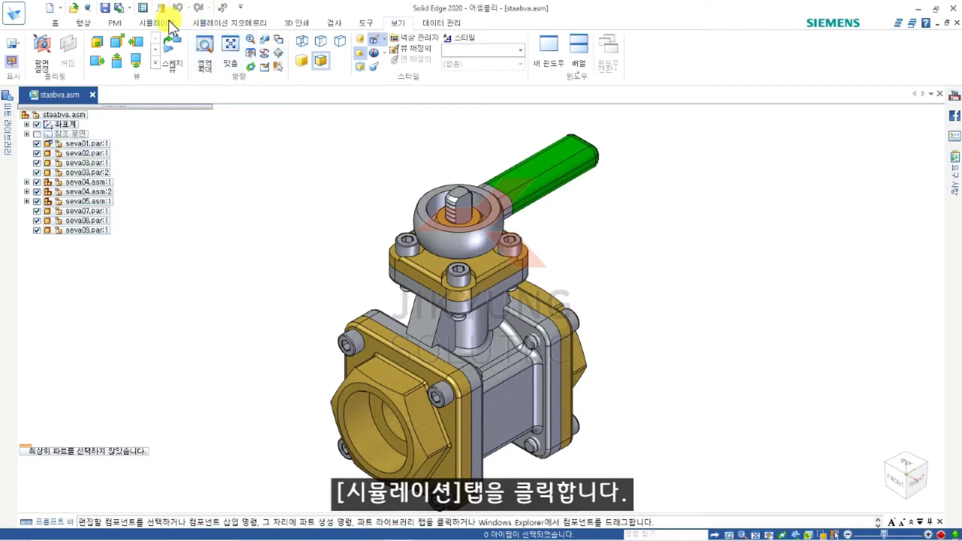
Show only the parts seva02, seva07 and seva08 of the valve assembly for the simulation.
left_click(168, 22)
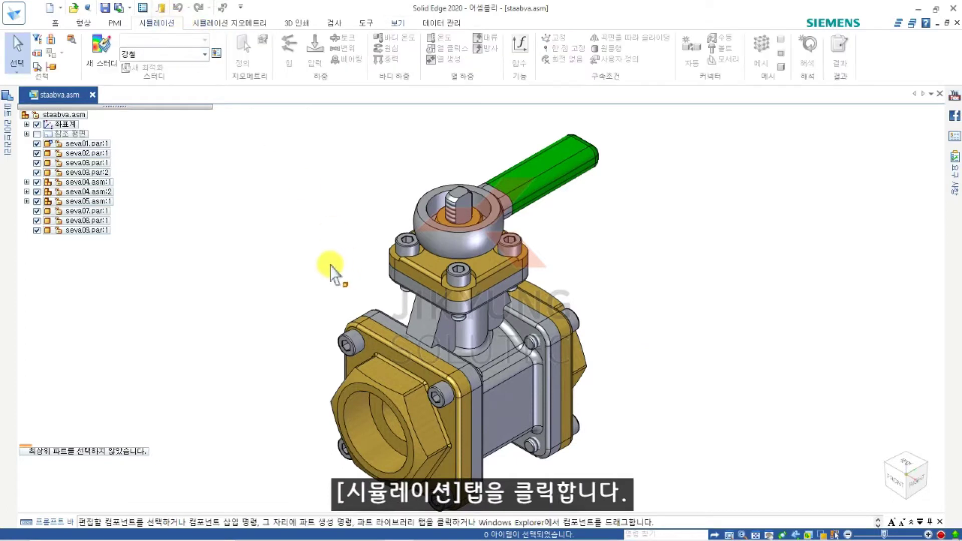
left_click(450, 203)
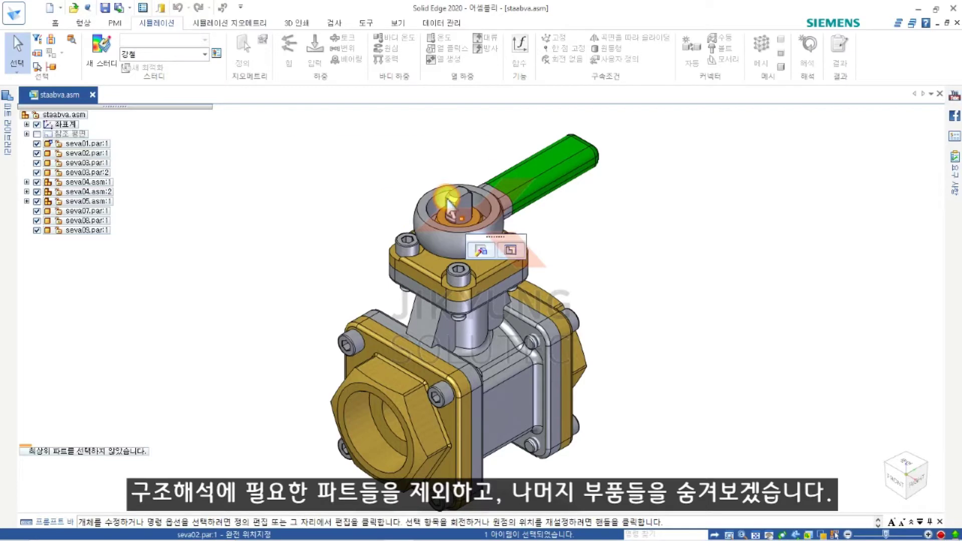
left_click(549, 164, "ctrl")
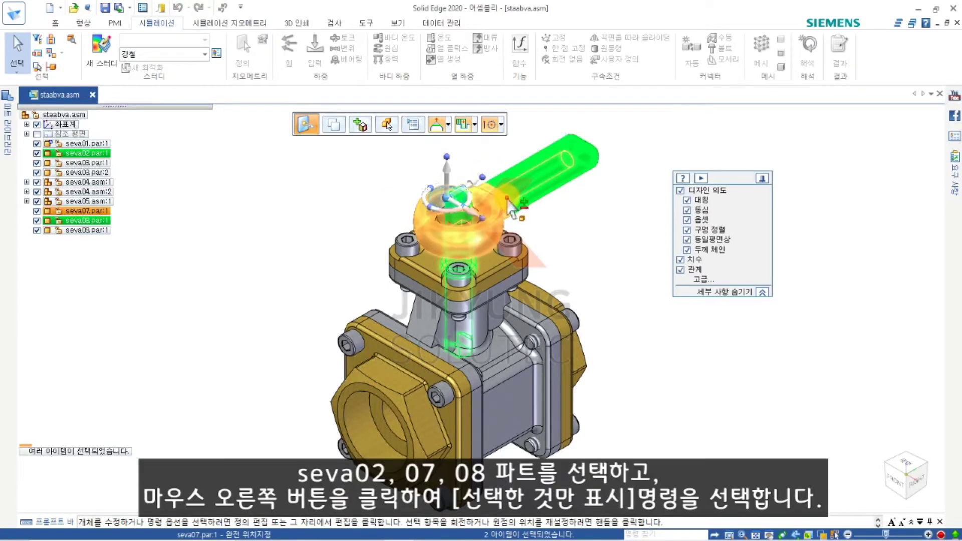
left_click(506, 201, "ctrl")
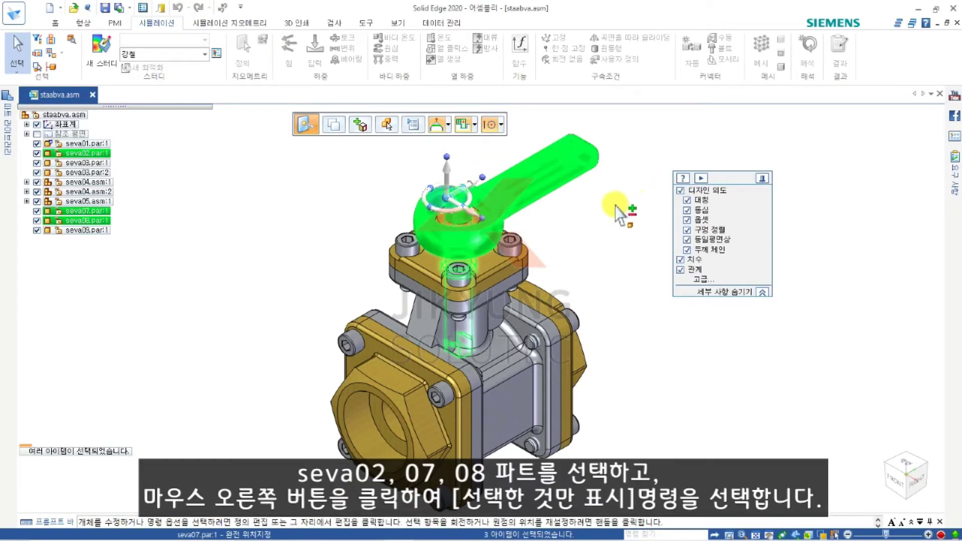
right_click(586, 207)
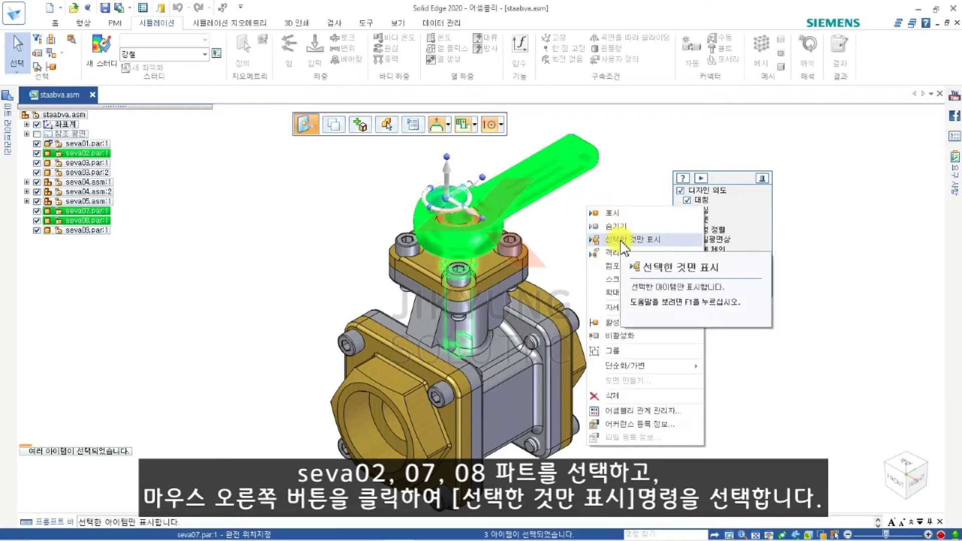
left_click(624, 245)
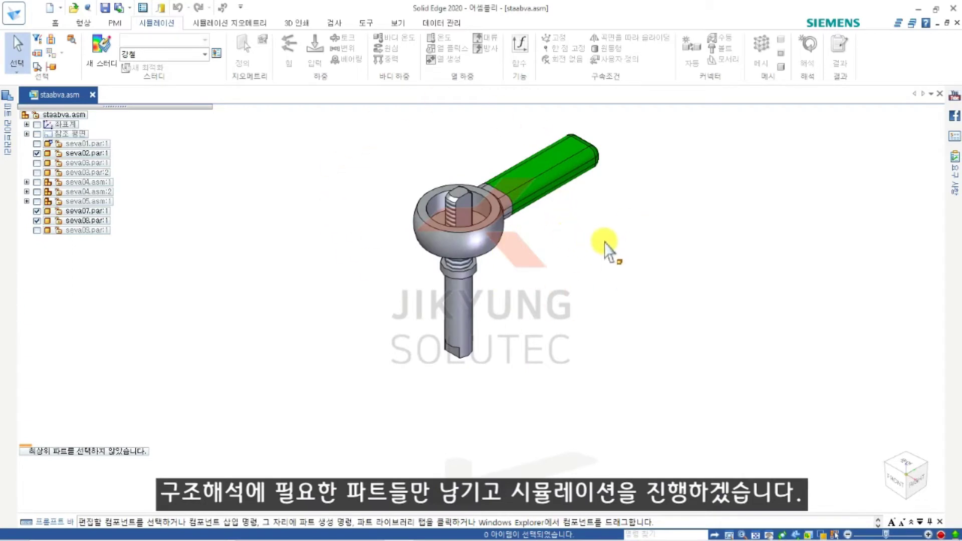
Create a new simulation study with the linear static study type (선형 정적) and tetrahedral mesh type (사면체).
left_click(103, 55)
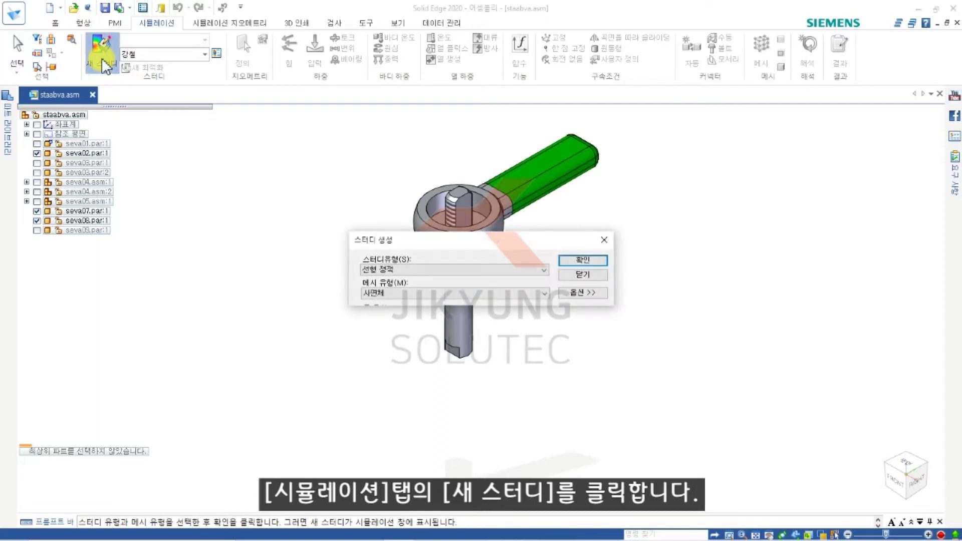
left_click(413, 274)
left_click(413, 274)
left_click(412, 292)
left_click(412, 303)
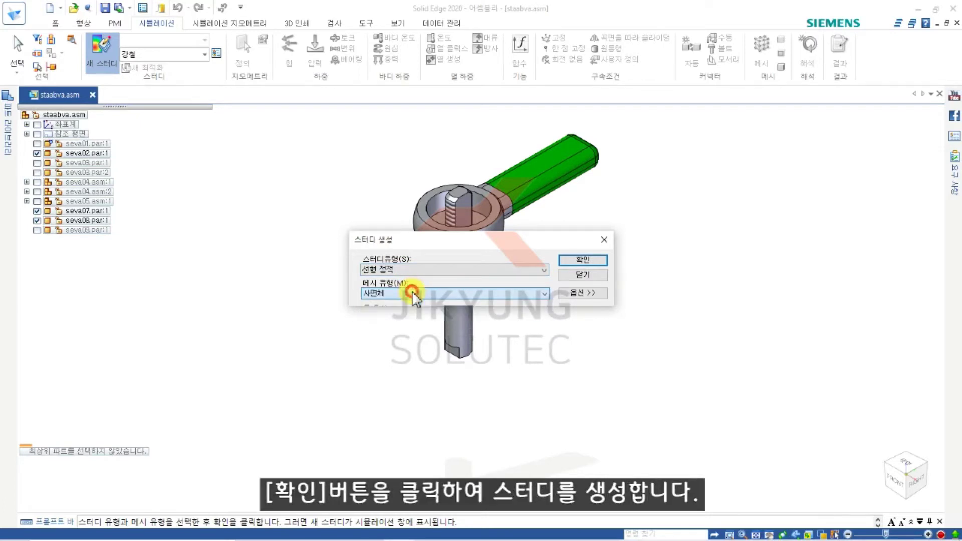
left_click(572, 261)
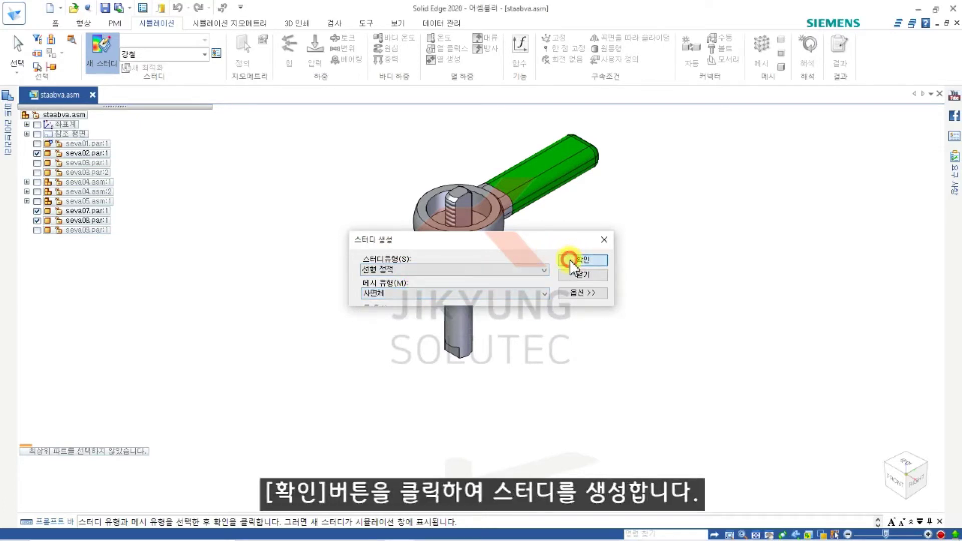
Keep the Simulation pane pinned open and define the three displayed parts, seva02, seva07 and seva08, as the study geometry.
left_click(14, 145)
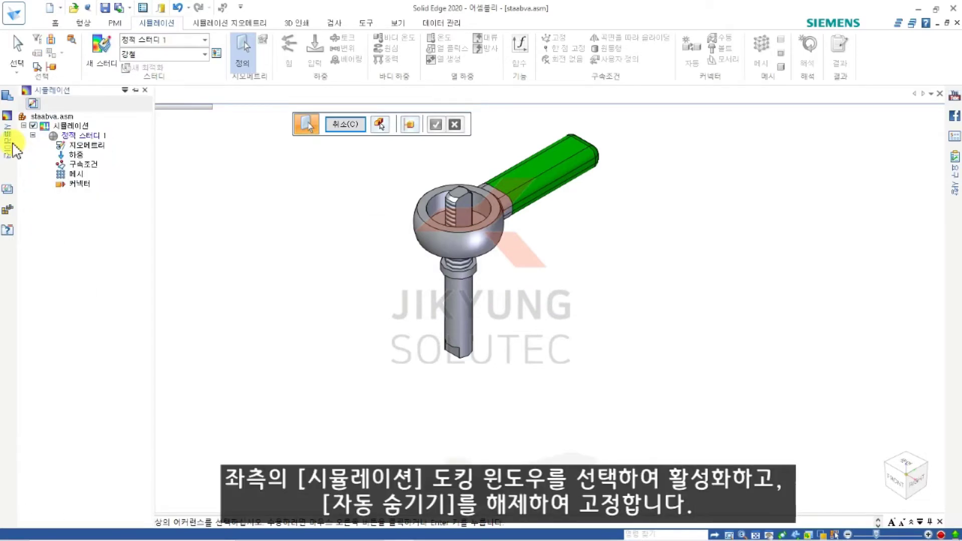
left_click(136, 90)
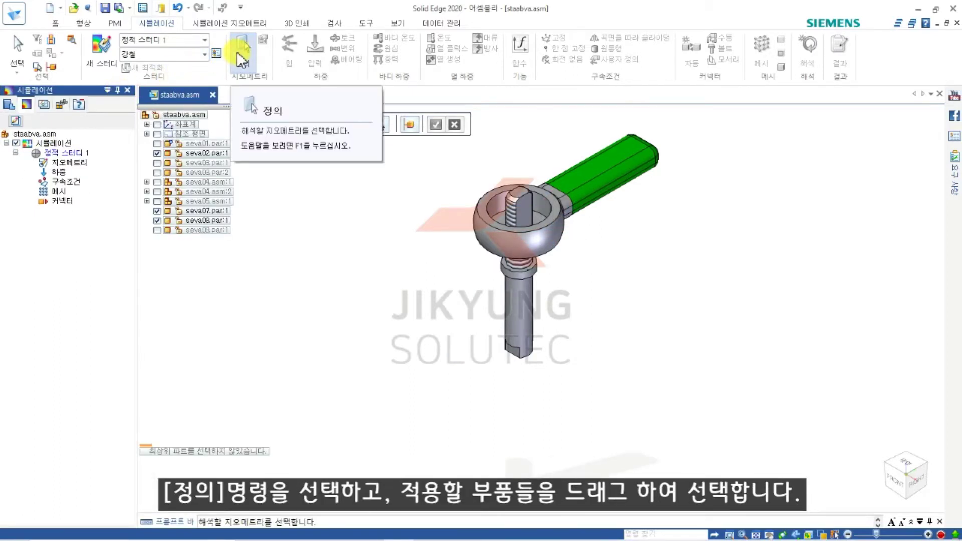
left_click(242, 59)
scroll(546, 381, "down", 2)
left_click_drag(415, 165, 681, 416)
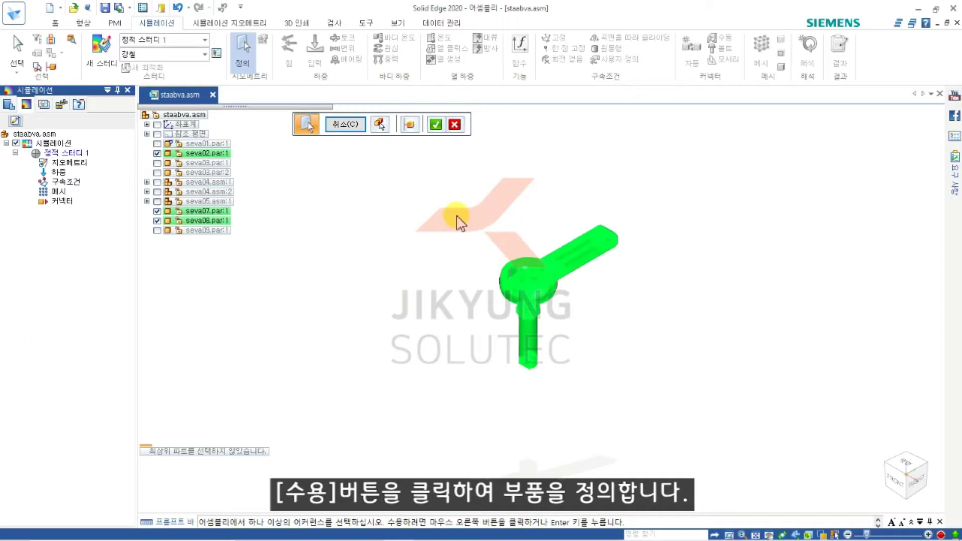
left_click(435, 129)
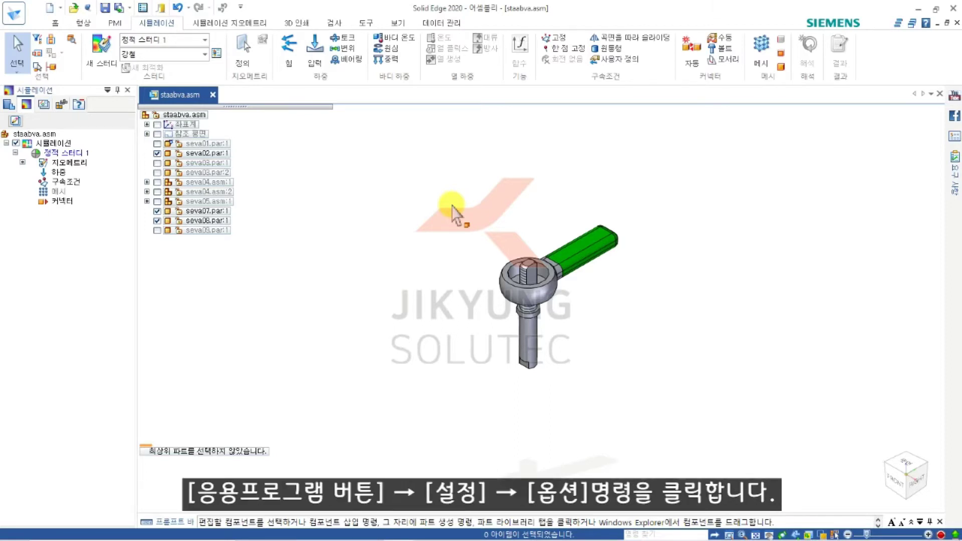
Set the derived unit for force (힘) to N in the program's unit options.
left_click(7, 18)
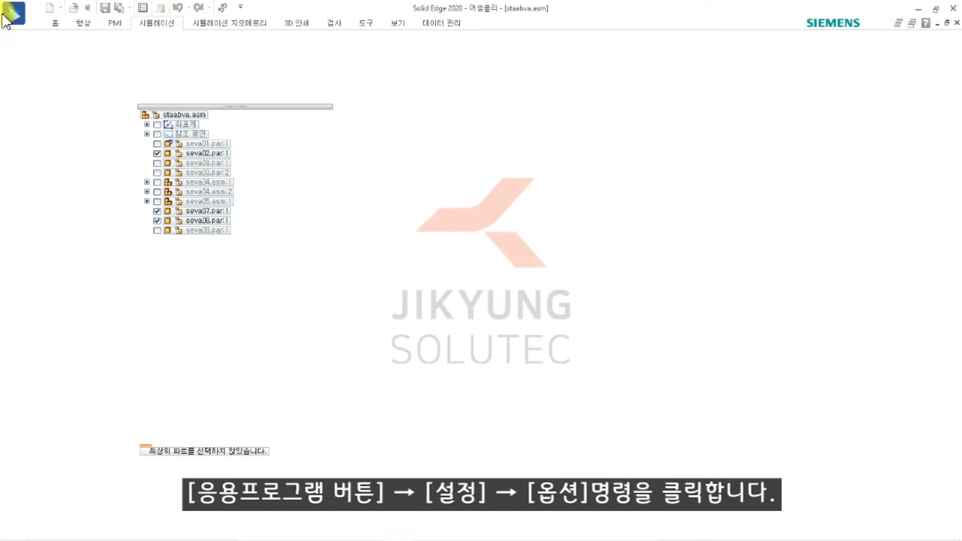
left_click(34, 242)
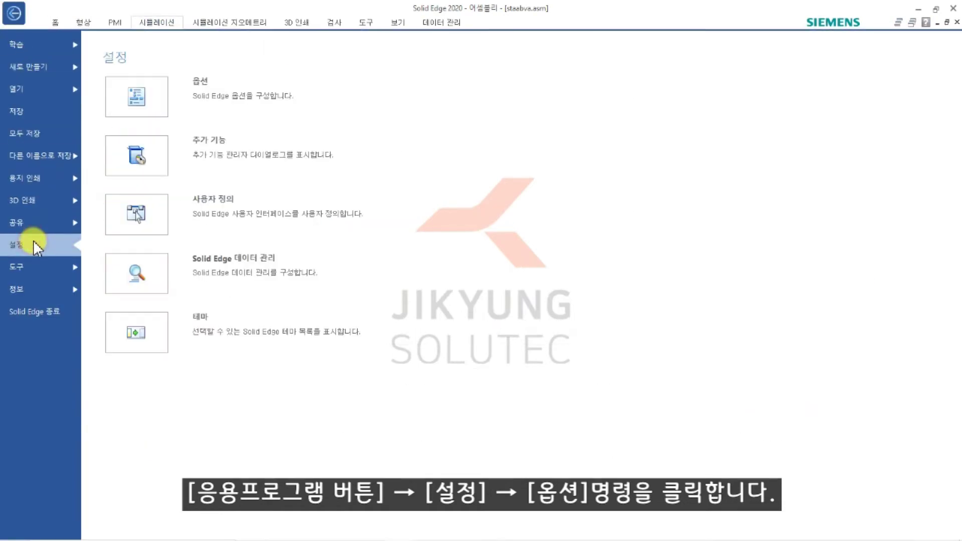
left_click(260, 102)
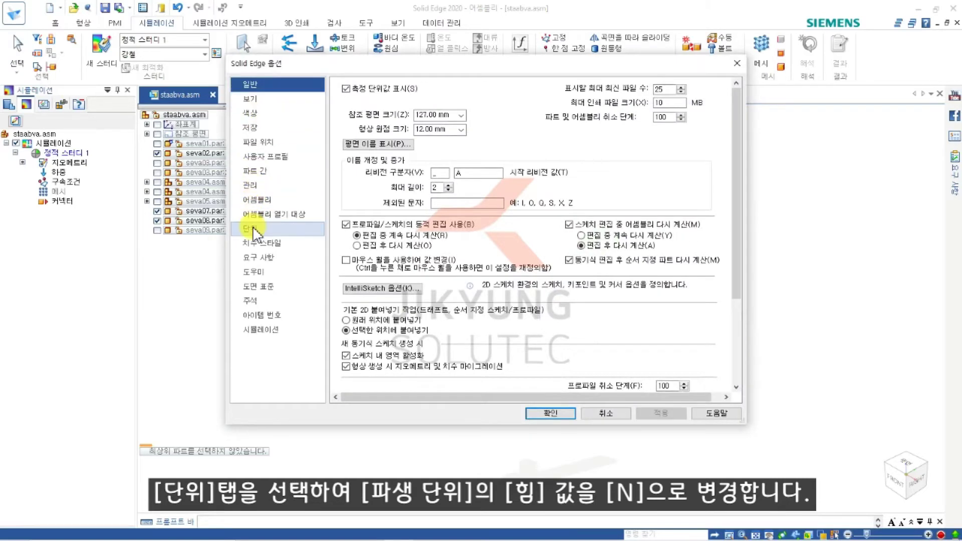
left_click(251, 229)
scroll(741, 259, "down", 3)
scroll(618, 344, "down", 3)
left_click(397, 327)
left_click(449, 327)
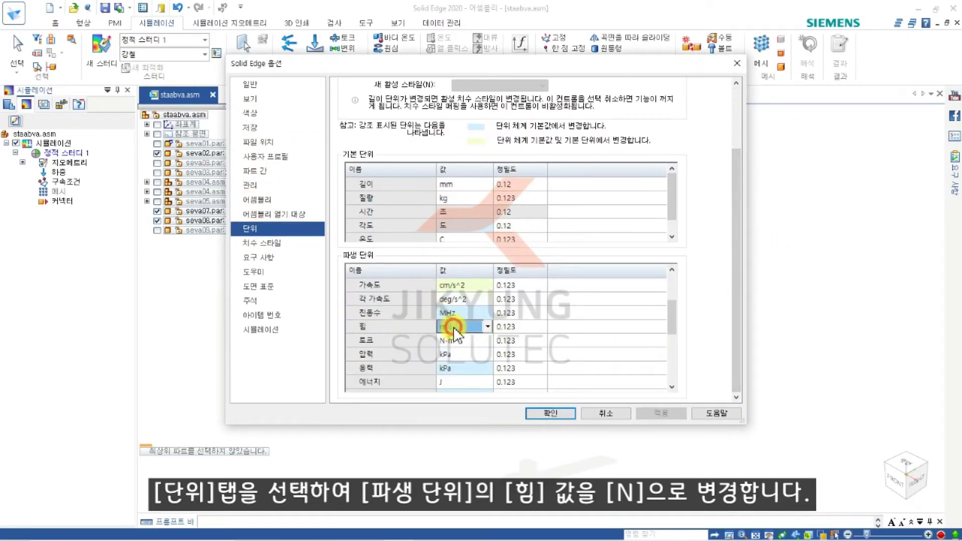
left_click(488, 327)
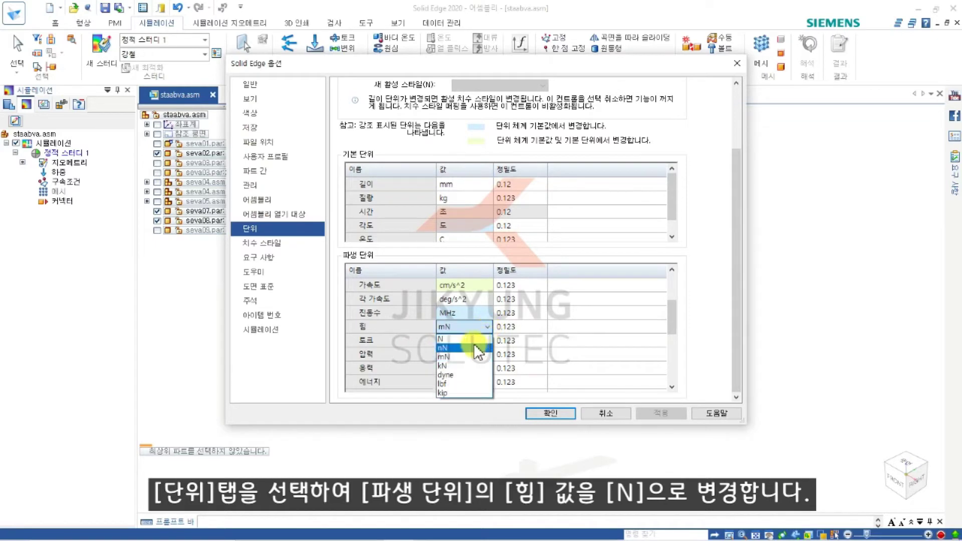
left_click(472, 340)
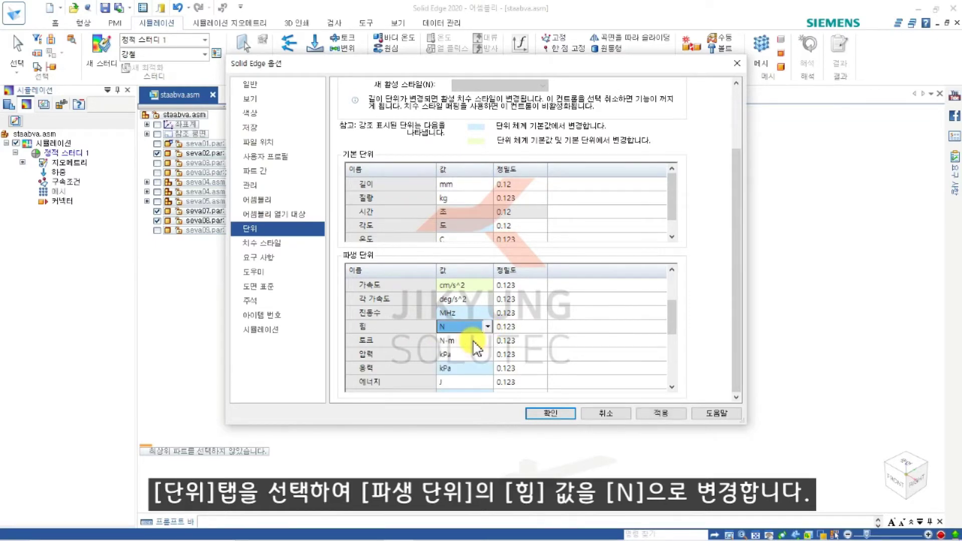
left_click(535, 414)
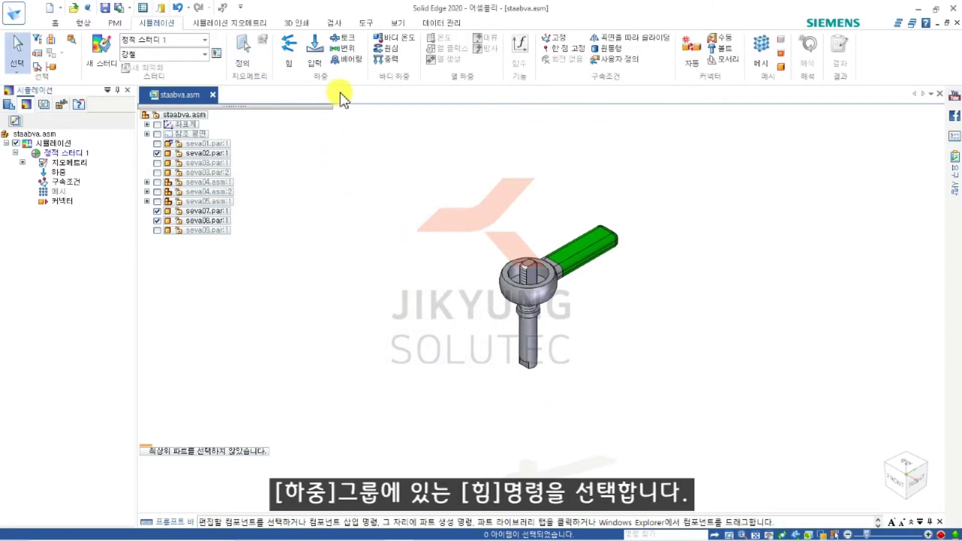
Apply a force load of 50*9.8 N to the side face of the handle grip.
left_click(291, 64)
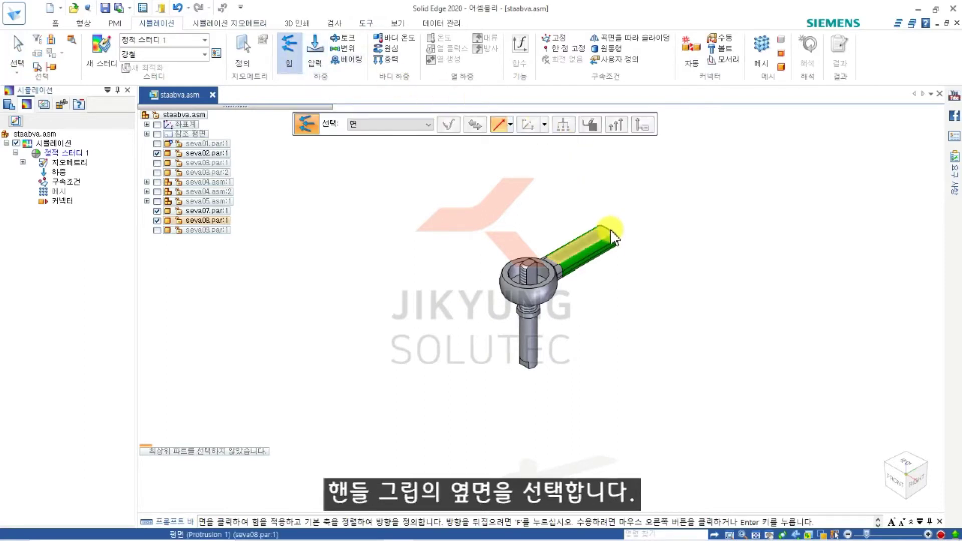
scroll(612, 247, "up", 3)
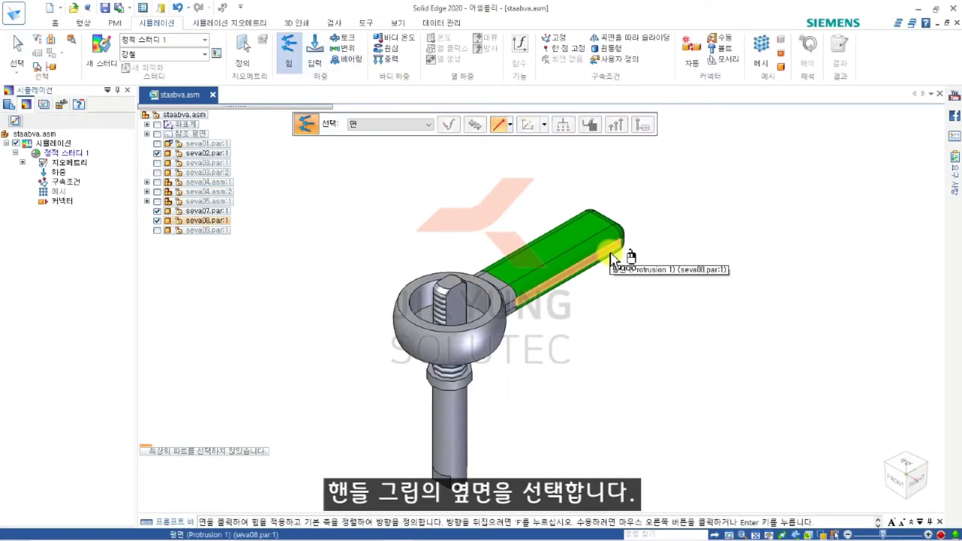
left_click(613, 259)
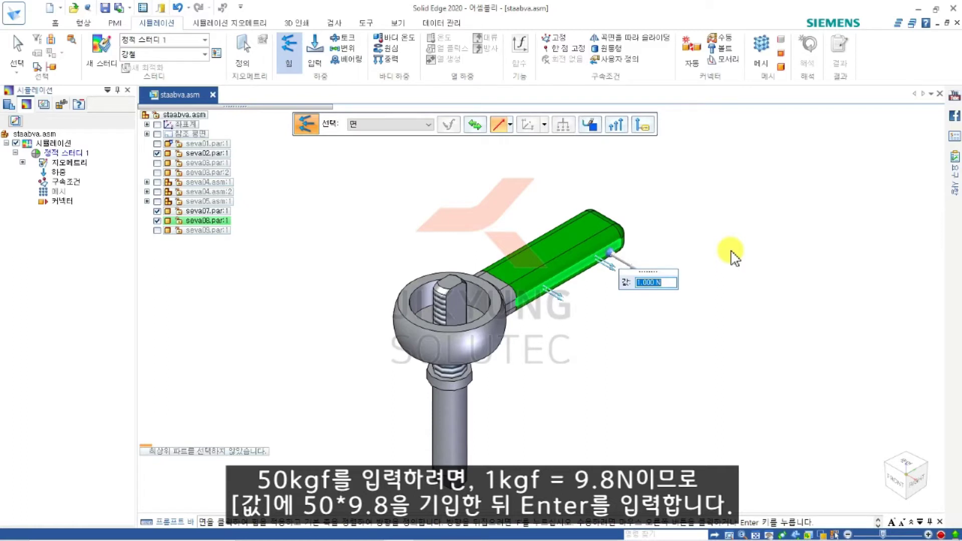
type("50*9.8")
key("Return")
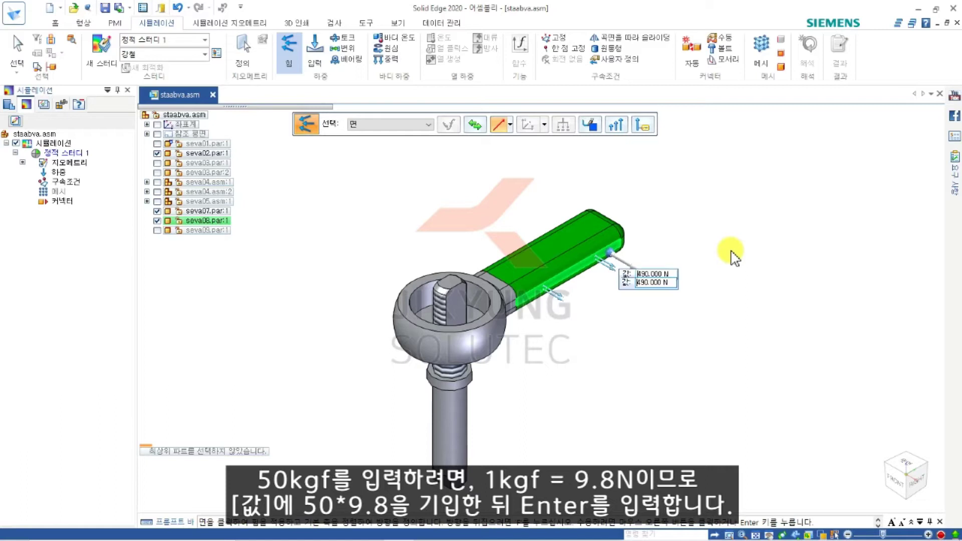
middle_click_drag(733, 258, 742, 222)
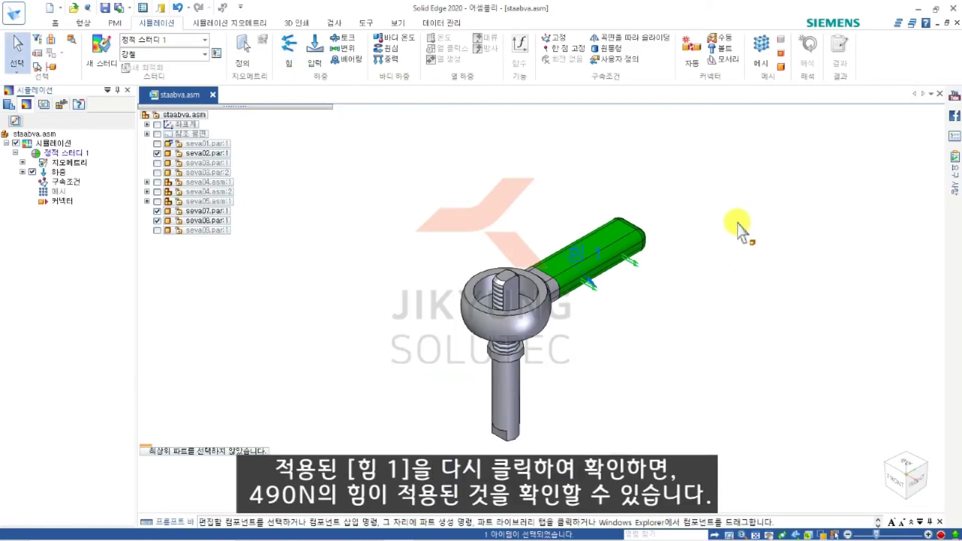
Reverse the direction of the force on the handle grip so it points inward.
left_click(595, 251)
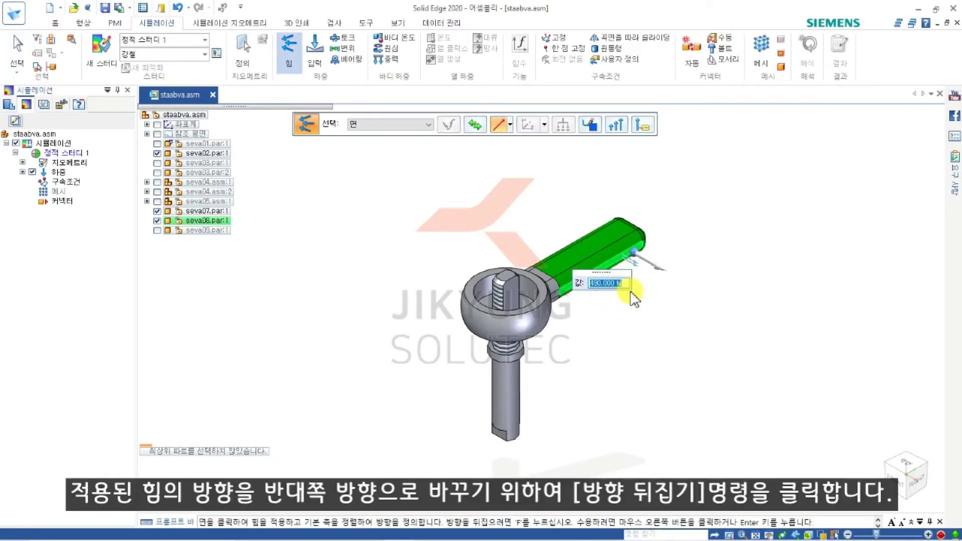
left_click(476, 125)
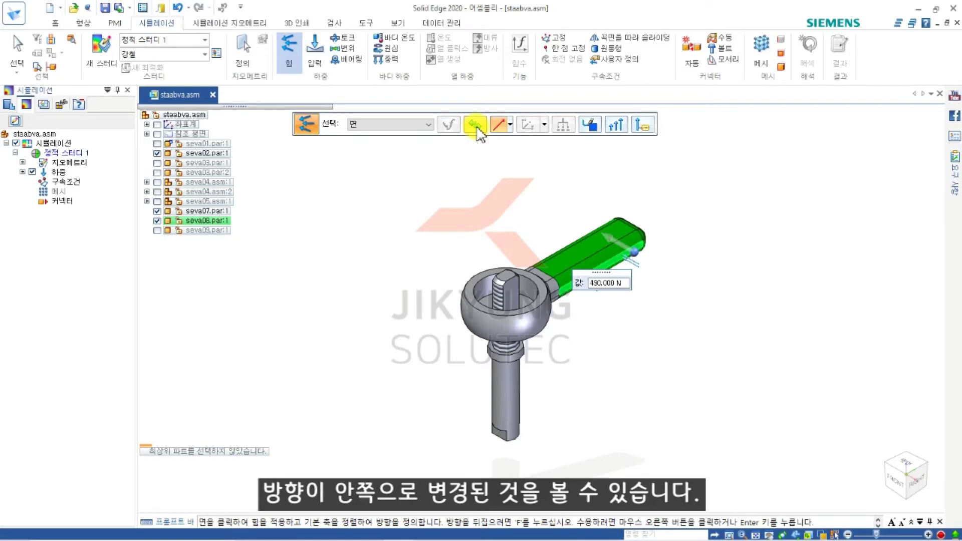
middle_click_drag(521, 307, 516, 263)
left_click(506, 276)
left_click(576, 150)
middle_click_drag(575, 150, 581, 229)
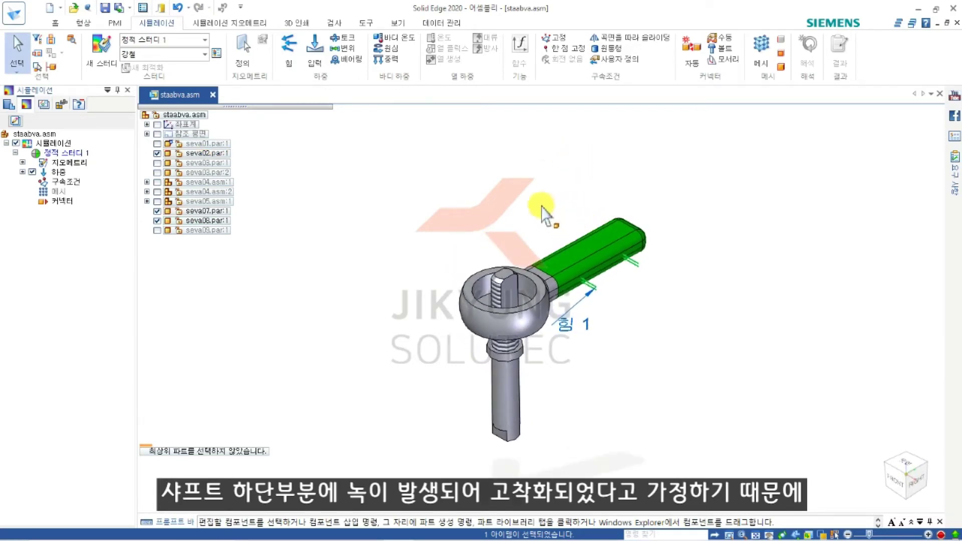
Apply a fixed constraint (고정) to the lower cylindrical face of the shaft.
left_click(555, 38)
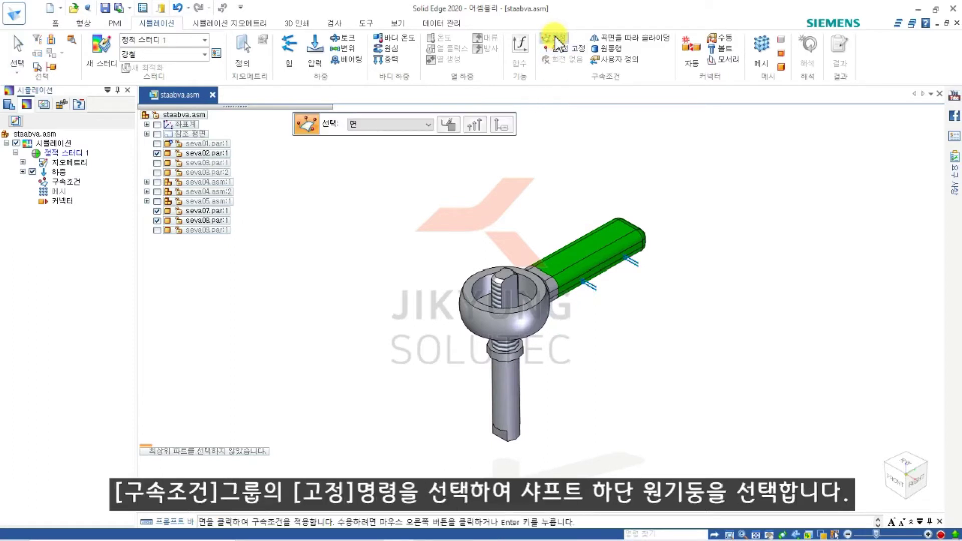
middle_click_drag(525, 393, 531, 325)
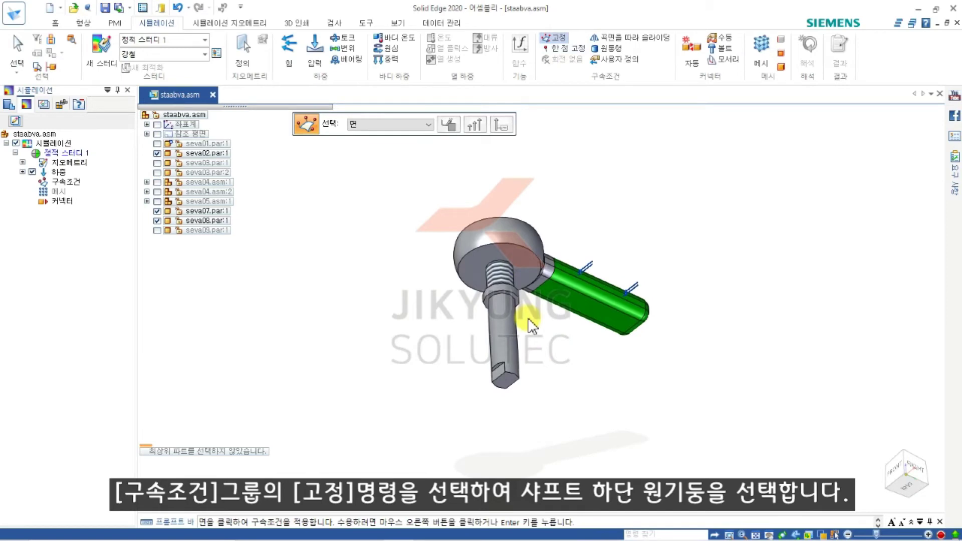
left_click(519, 332)
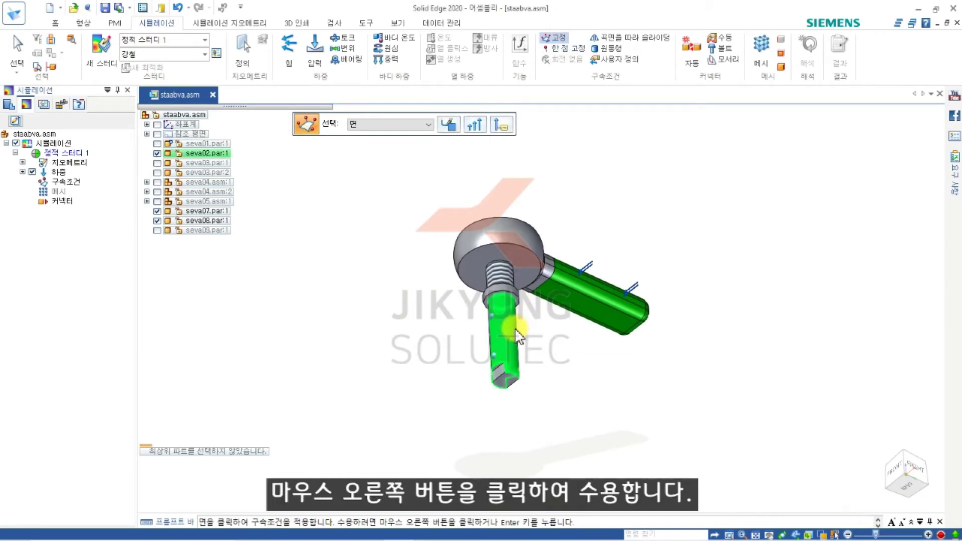
right_click(327, 252)
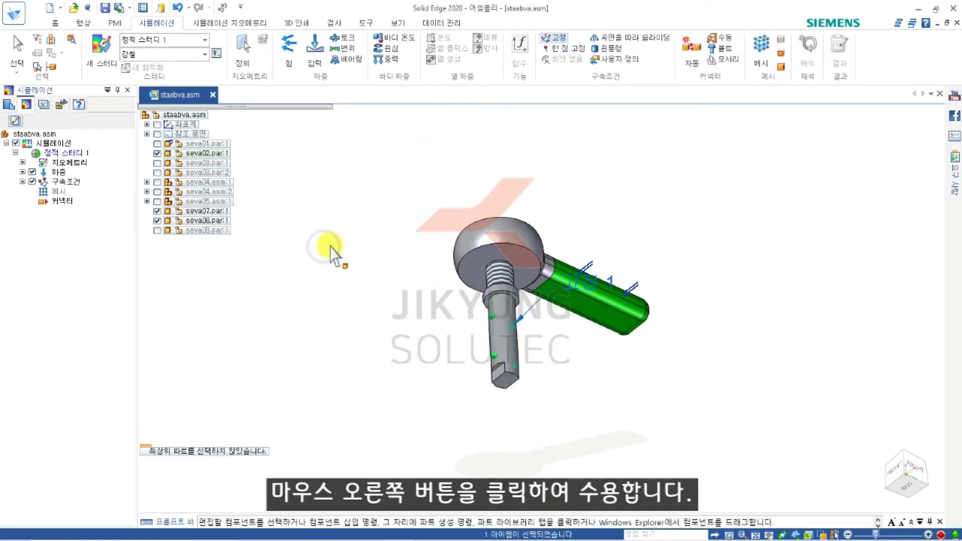
Detect automatic connectors (자동) among all three visible parts: the shaft, the ring-shaped handle head and the handle grip.
middle_click_drag(376, 253, 461, 376)
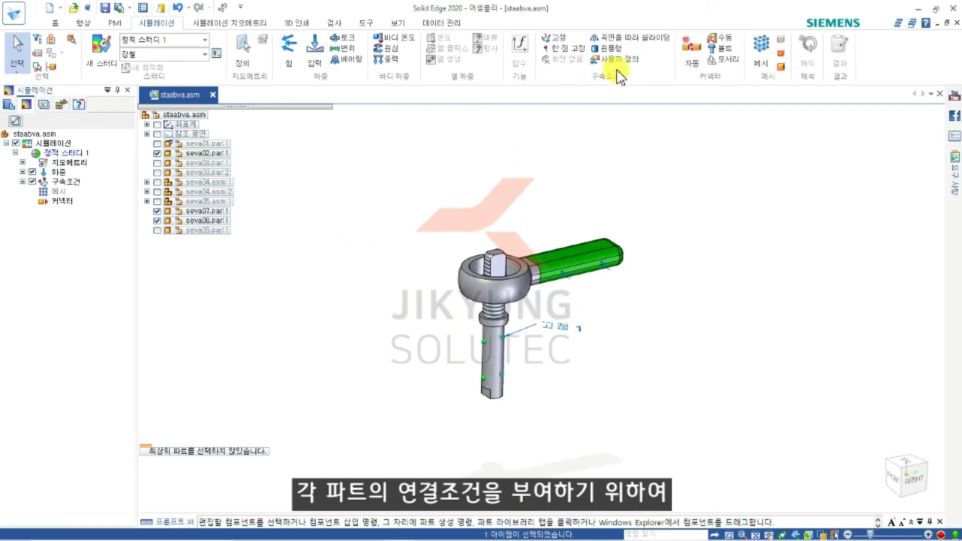
left_click(696, 67)
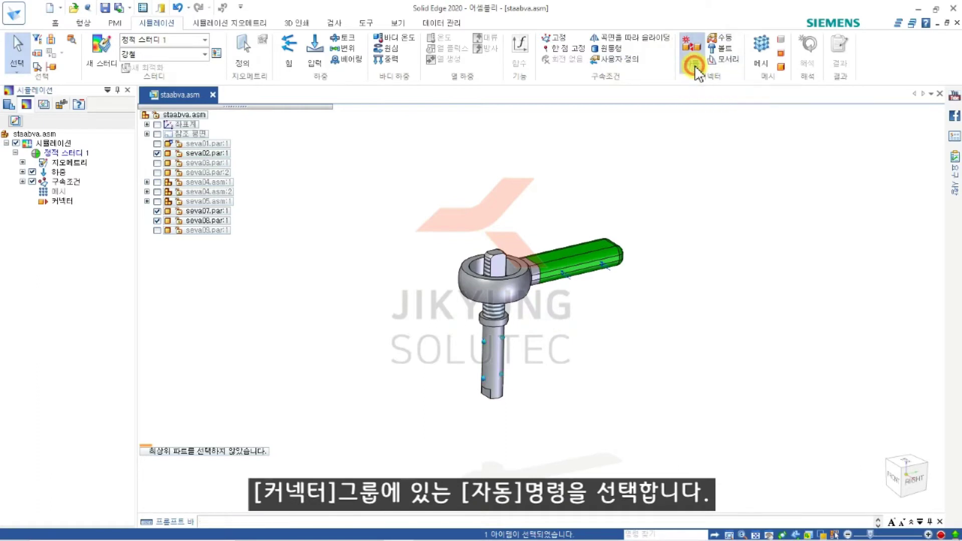
left_click_drag(363, 202, 660, 443)
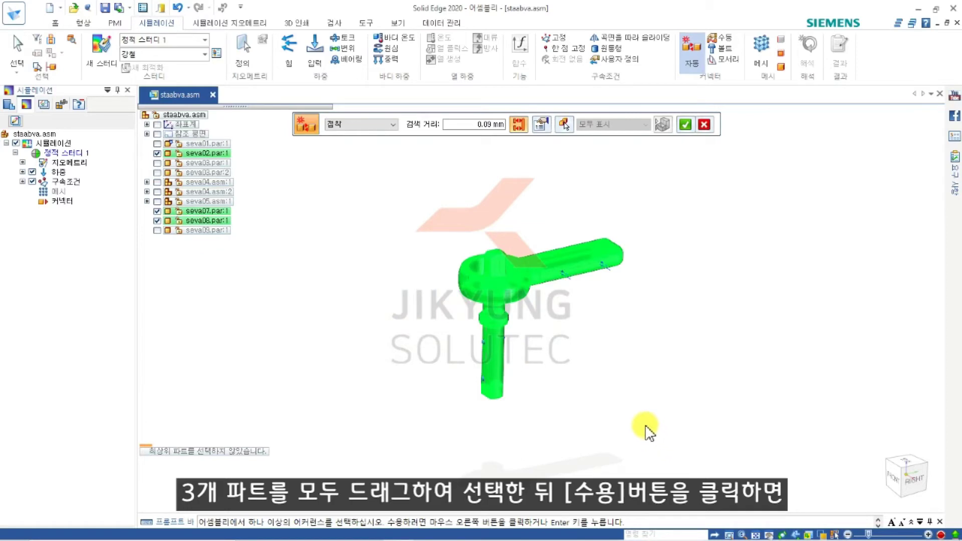
left_click(687, 124)
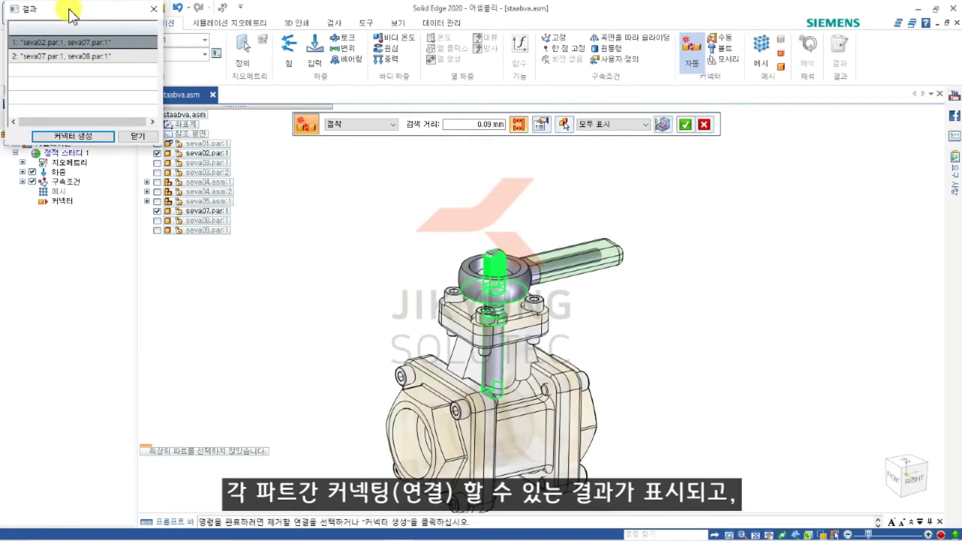
Review the detected pairs seva02/seva07 and seva07/seva08 and create connectors for them.
left_click_drag(70, 11, 278, 81)
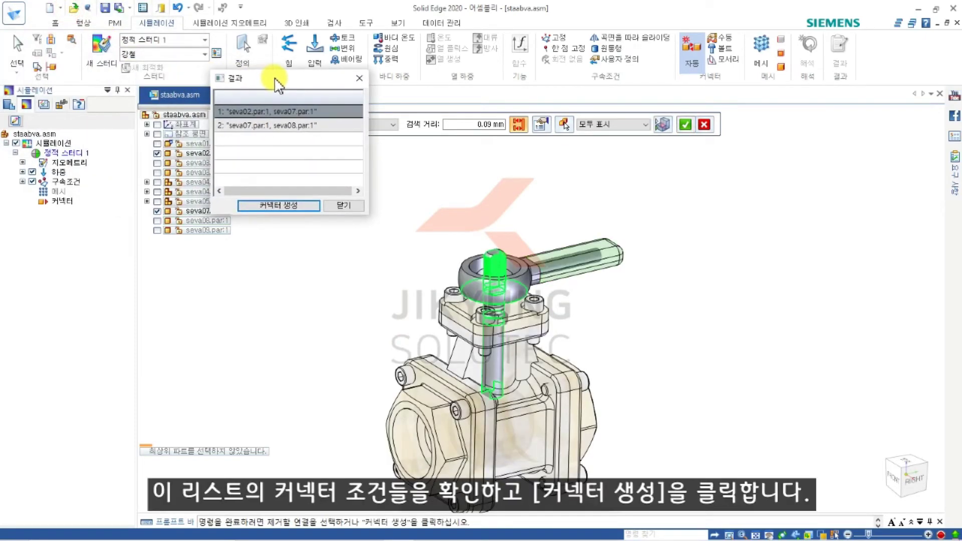
left_click(283, 110)
left_click(279, 127)
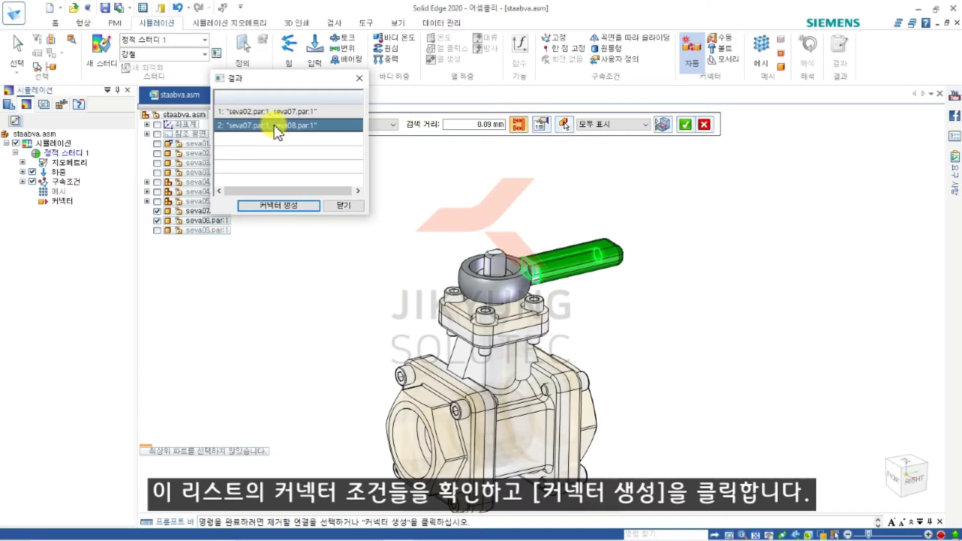
left_click(264, 208)
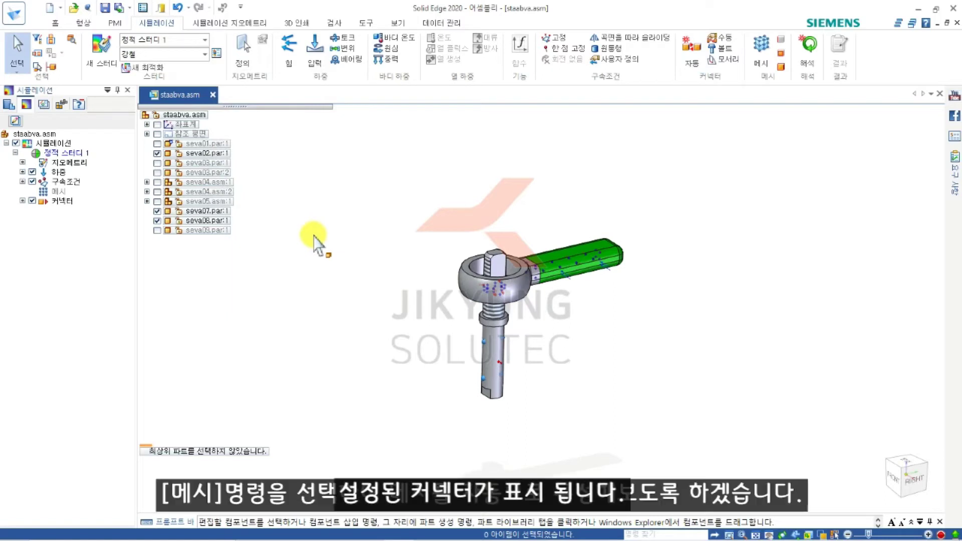
Generate the tetrahedral mesh with the subjective mesh size at level 4 (2.55 mm).
scroll(466, 300, "up", 4)
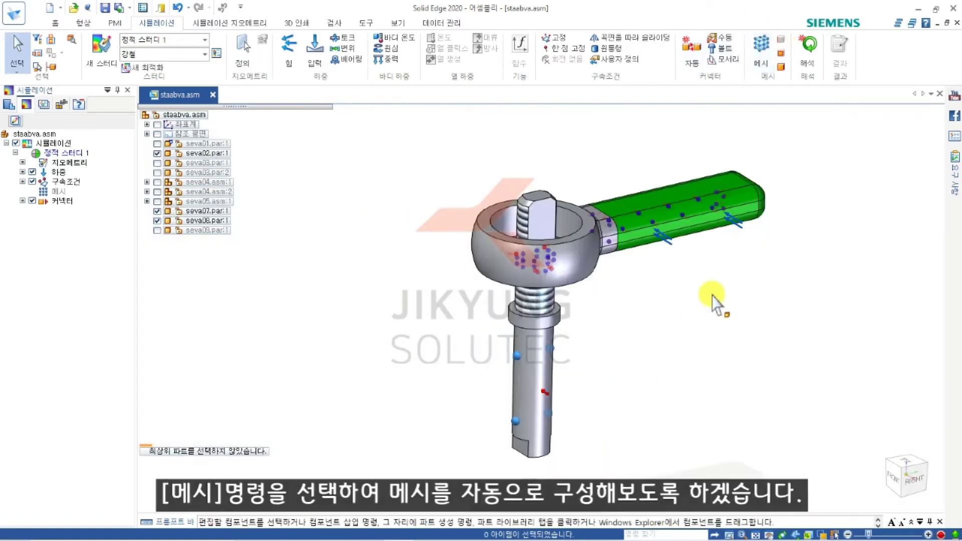
scroll(715, 301, "down", 1)
left_click(766, 49)
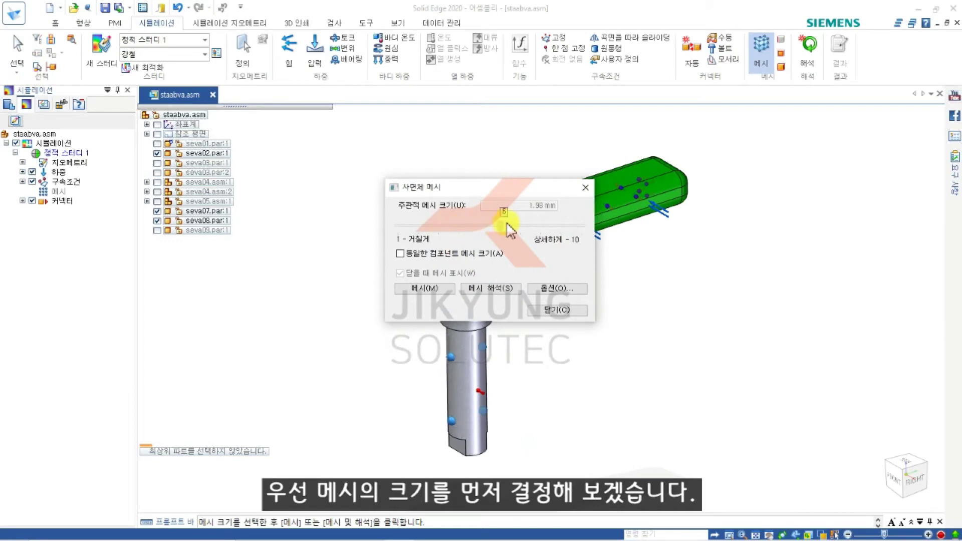
left_click_drag(507, 225, 534, 230)
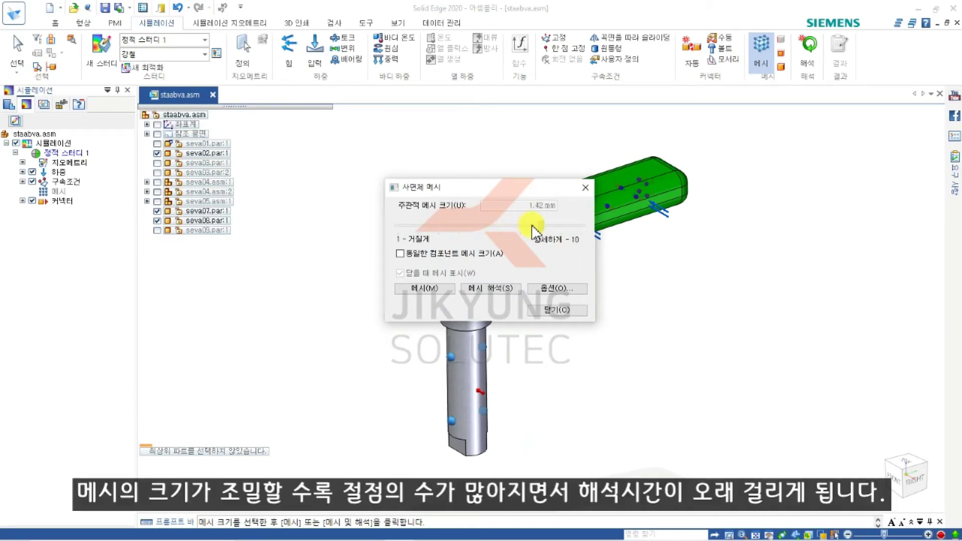
left_click_drag(523, 232, 451, 235)
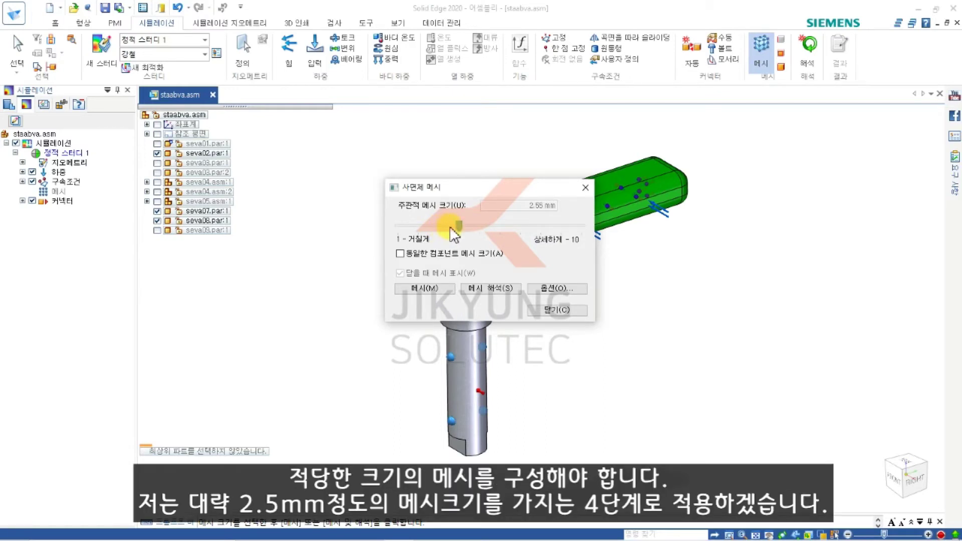
left_click(424, 290)
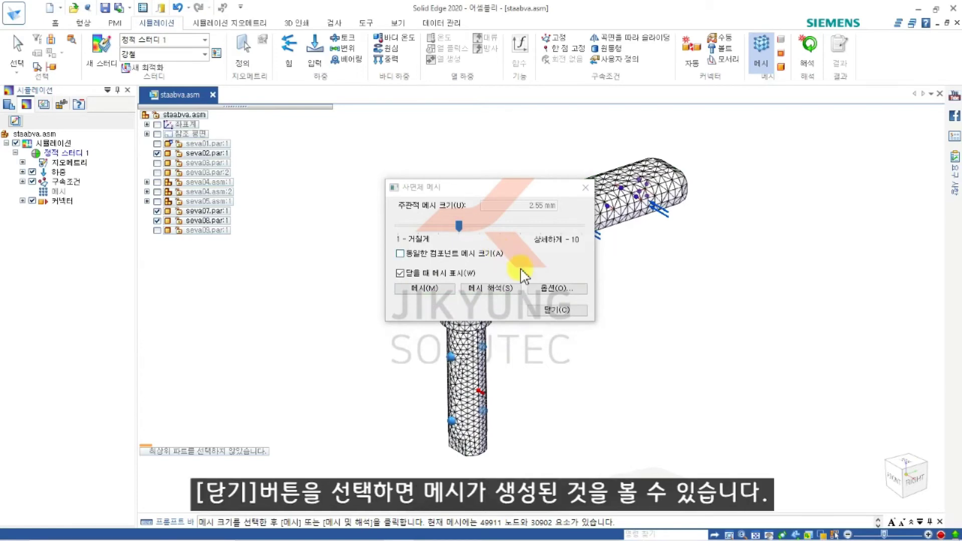
left_click(549, 311)
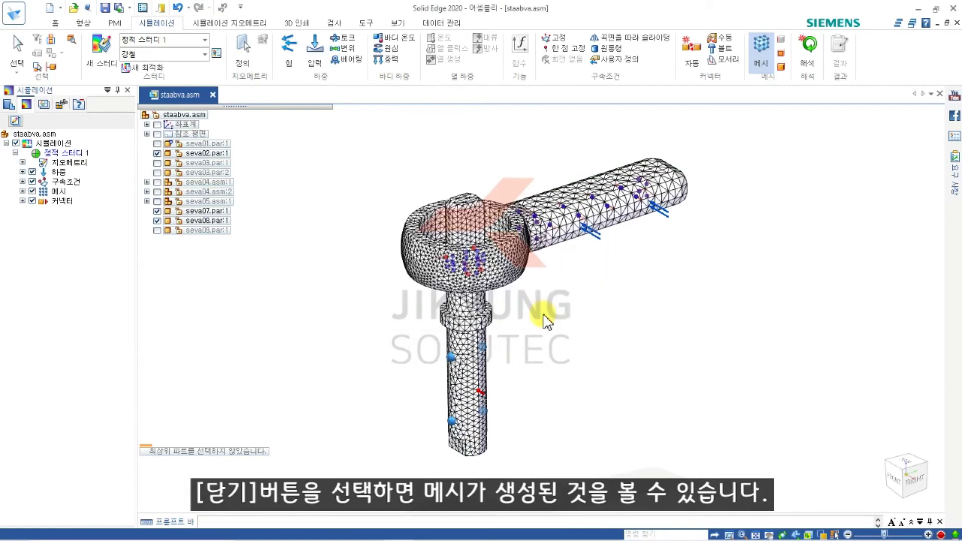
Expand the mesh entries of the static study and solve the study (해석).
middle_click_drag(581, 299, 571, 271)
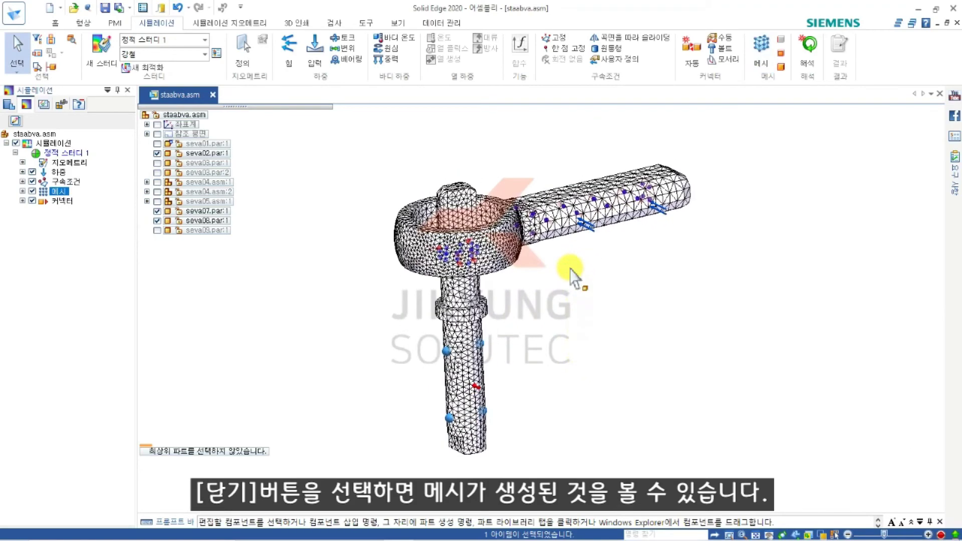
left_click(22, 192)
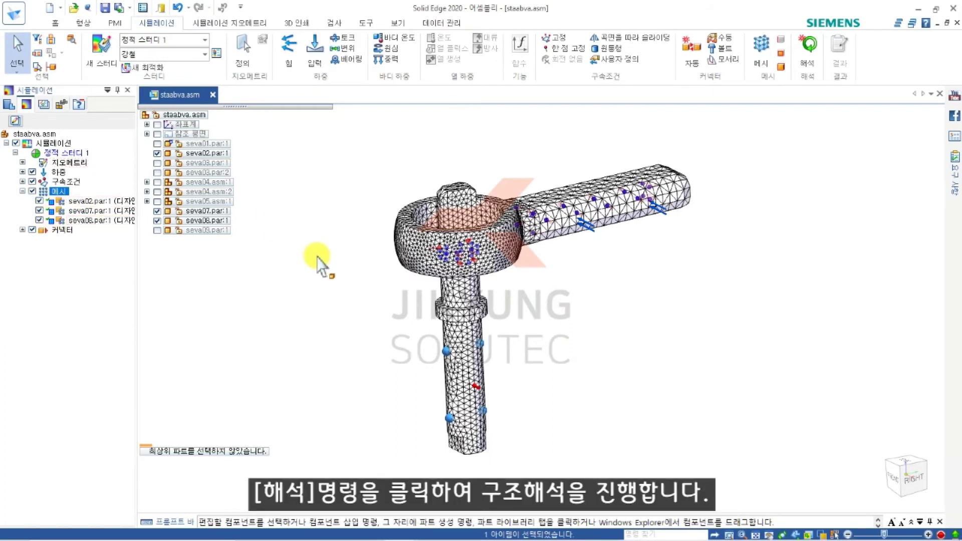
left_click(817, 63)
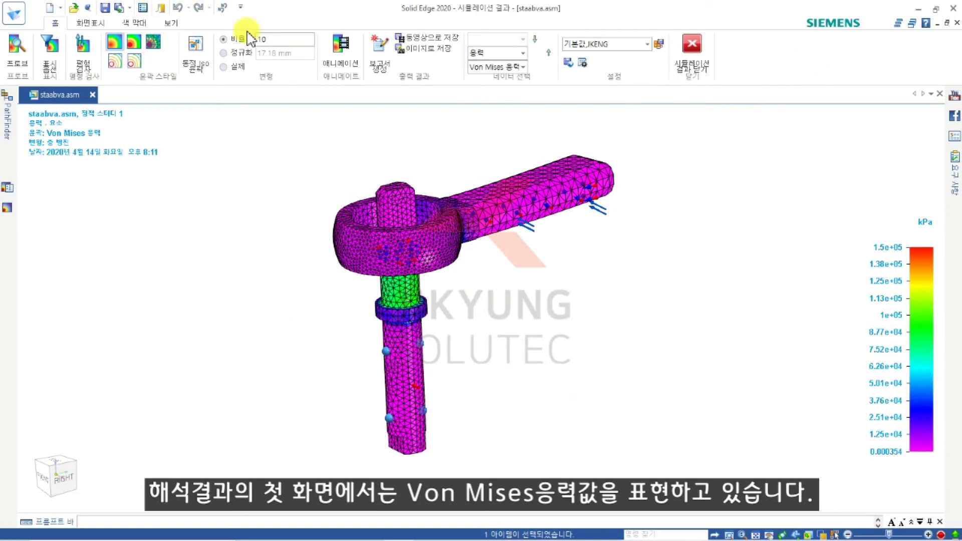
Inspect the Von Mises stress where the shaft meets the handle head, and generate a simulation report in web page format.
middle_click_drag(537, 311, 503, 376)
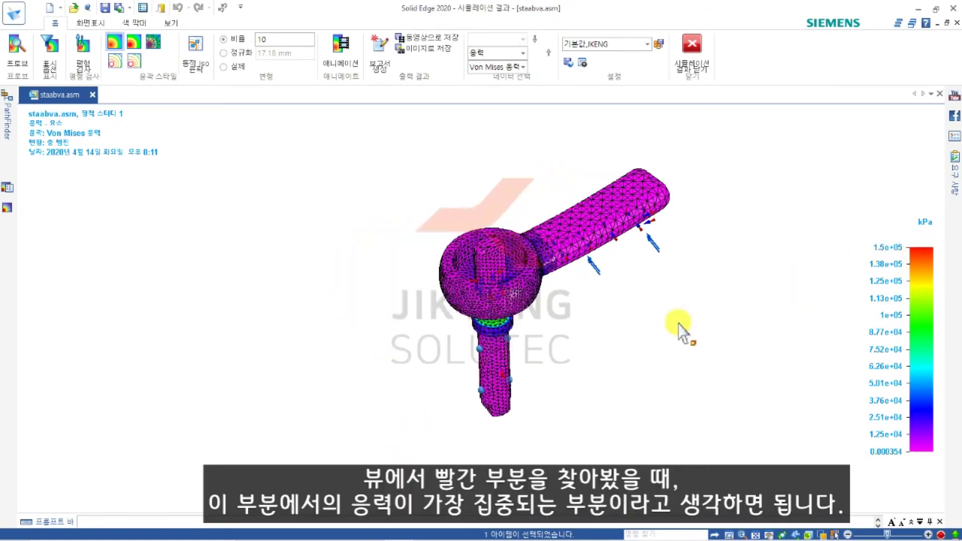
middle_click_drag(570, 369, 507, 217)
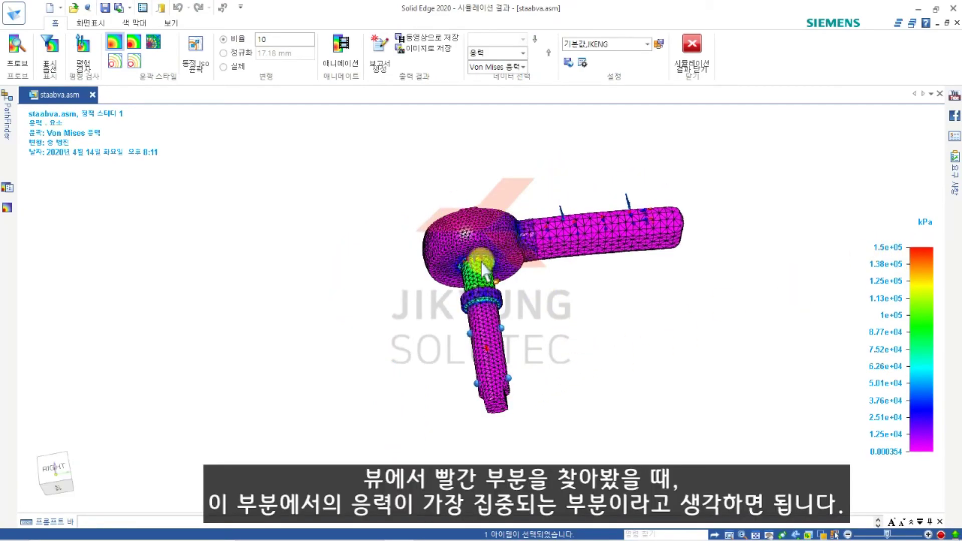
scroll(467, 240, "up", 5)
scroll(467, 244, "up", 2)
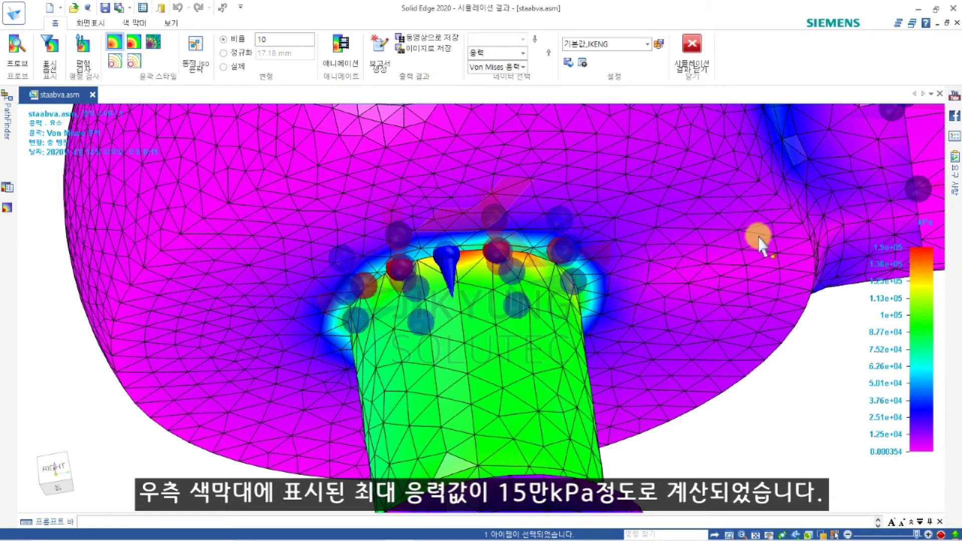
left_click(391, 49)
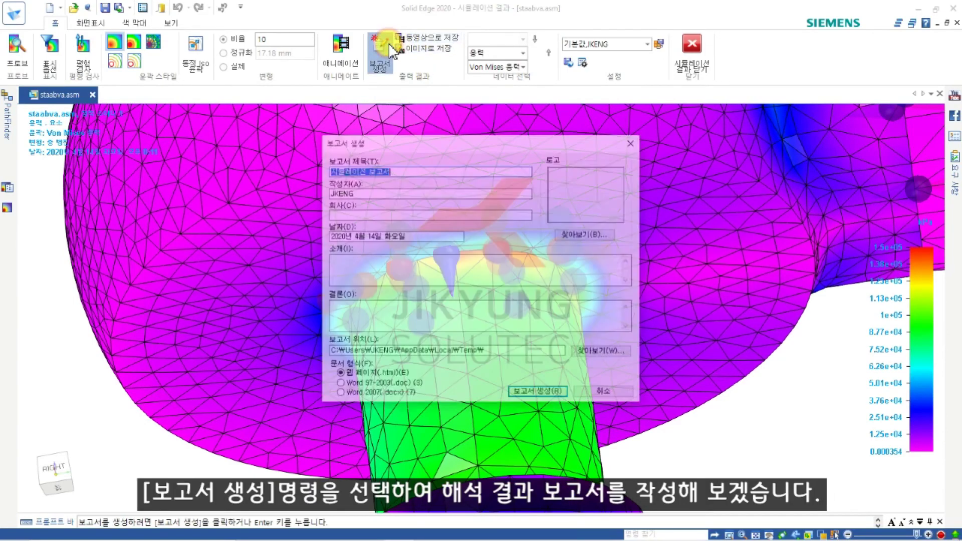
left_click(518, 392)
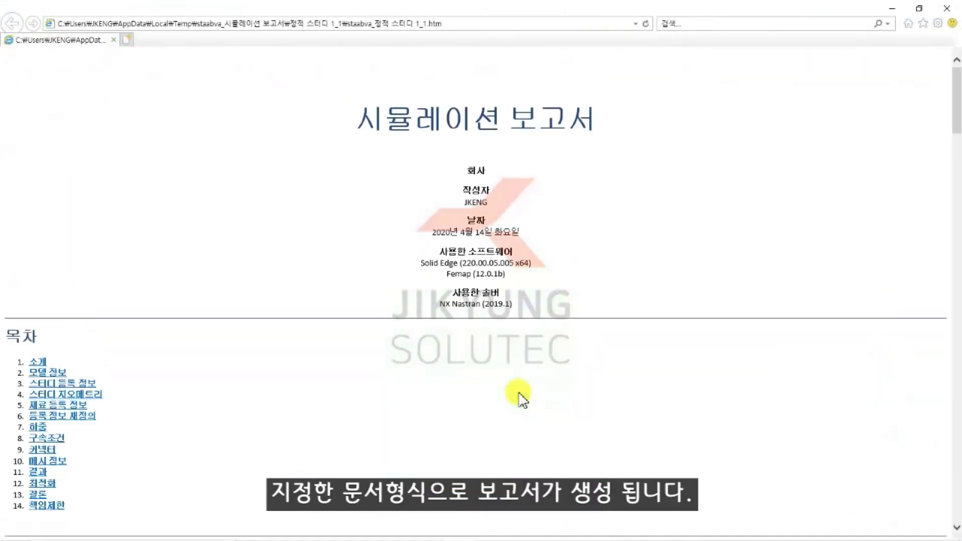
Look up the yield stress (항복 응력) of Stainless Steel, 304 in the report's material properties section and highlight it.
scroll(339, 396, "down", 15)
scroll(332, 374, "up", 5)
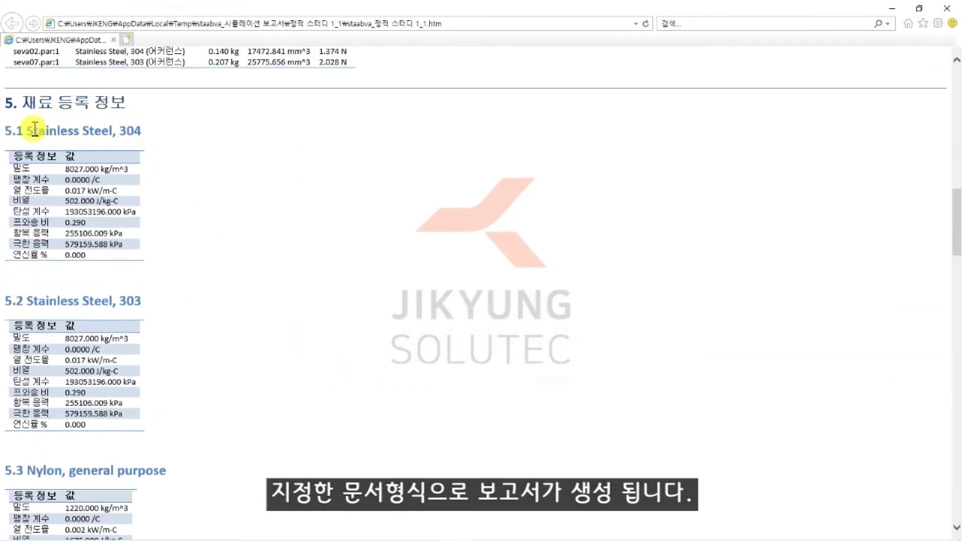
left_click_drag(26, 132, 158, 134)
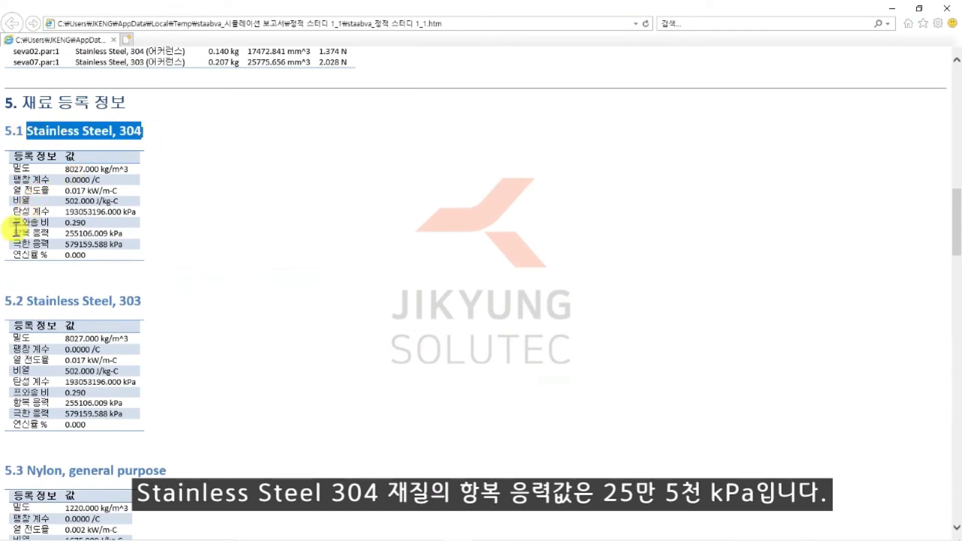
left_click(22, 229)
left_click_drag(22, 228, 74, 226)
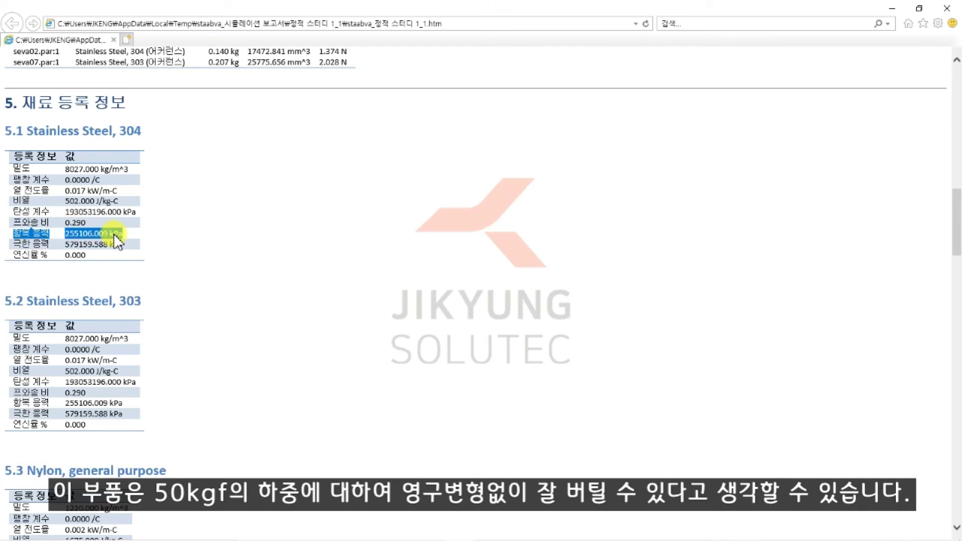
Examine the report's load, constraint, connector and mesh sections and its Von Mises stress and safety factor (안전률) results.
scroll(128, 265, "down", 8)
scroll(125, 265, "down", 10)
scroll(315, 242, "up", 7)
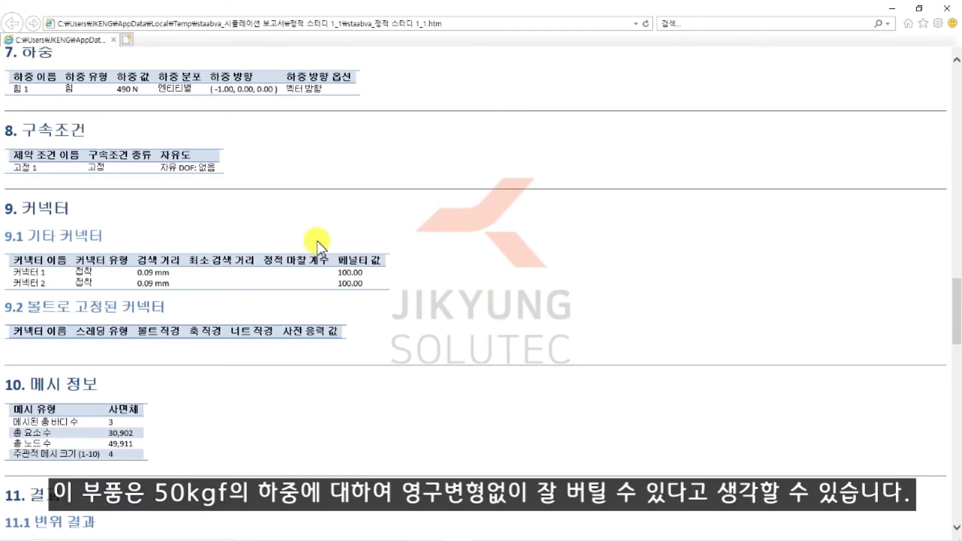
scroll(317, 243, "down", 12)
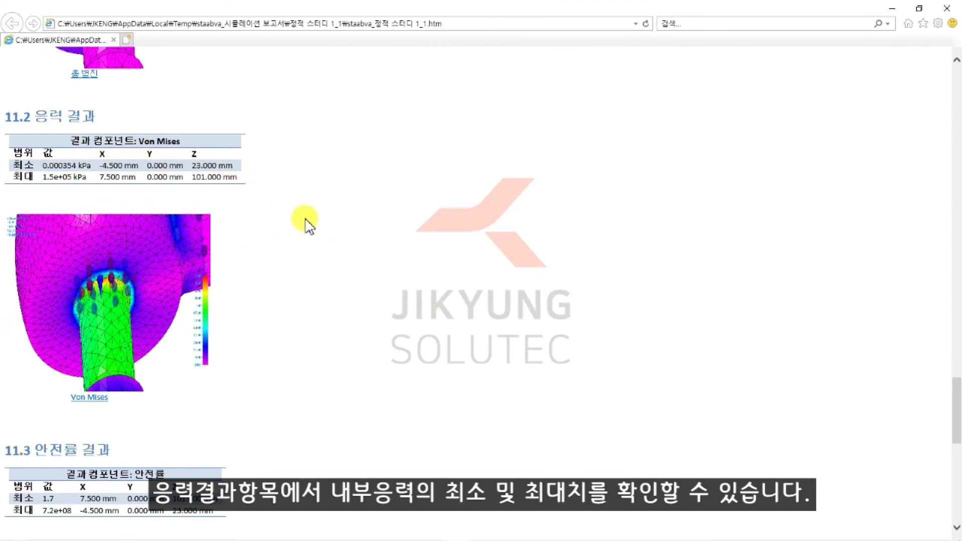
scroll(296, 234, "down", 4)
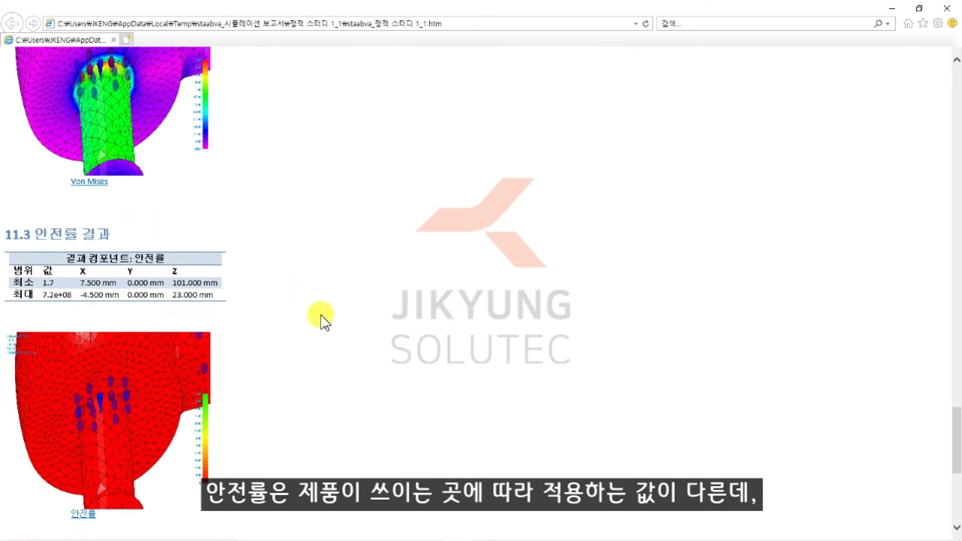
scroll(323, 319, "down", 2)
scroll(322, 319, "down", 1)
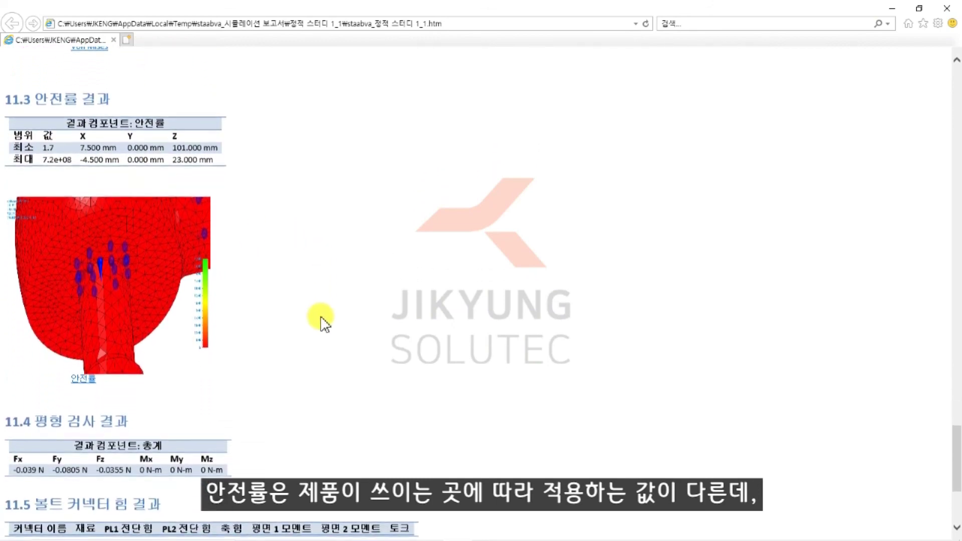